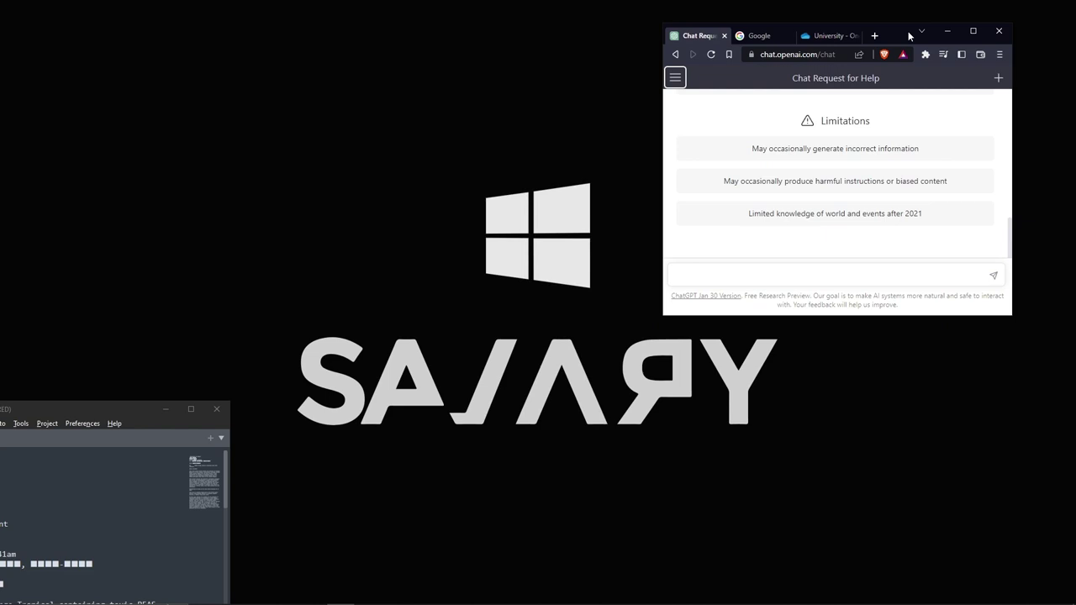
Paste the request for an article on Rembrandt's 'Storm on the Sea of Galilee' and send it
{"action": "left_click_drag", "start_coordinate": [892, 35], "coordinate": [889, 39]}
{"action": "left_click", "coordinate": [690, 281]}
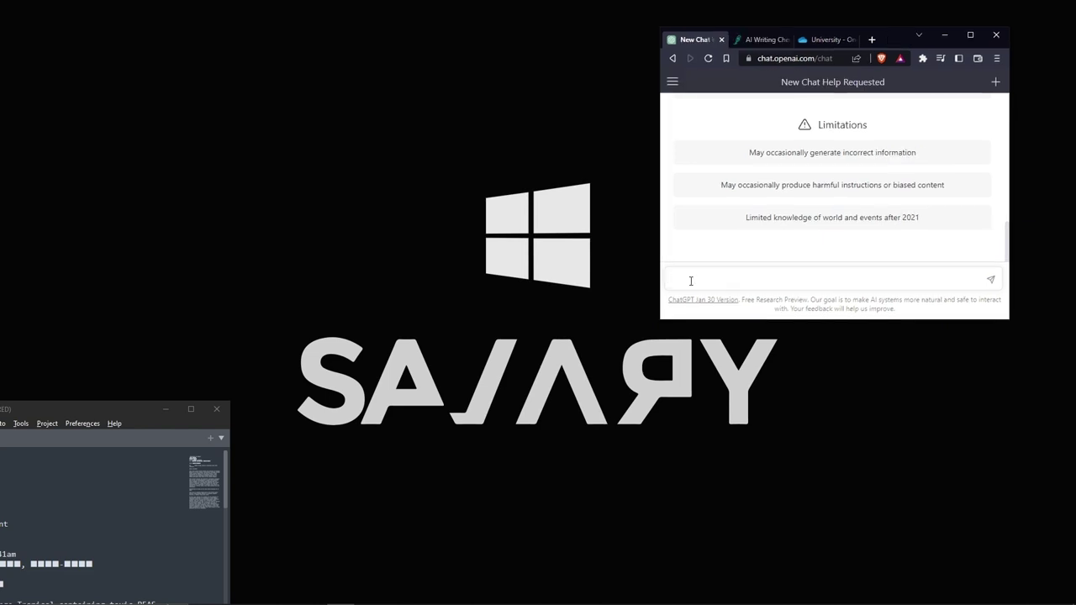
{"action": "type", "text": "write an article about the the storm on the sea of galilee artwork"}
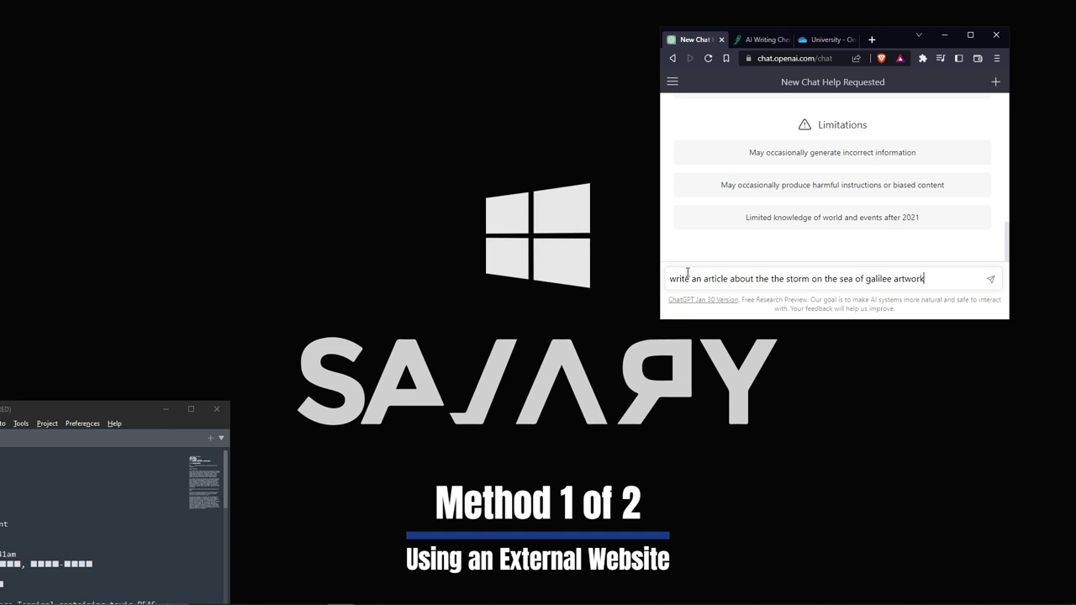
{"action": "key", "text": "shift+Return"}
{"action": "left_click", "coordinate": [990, 280]}
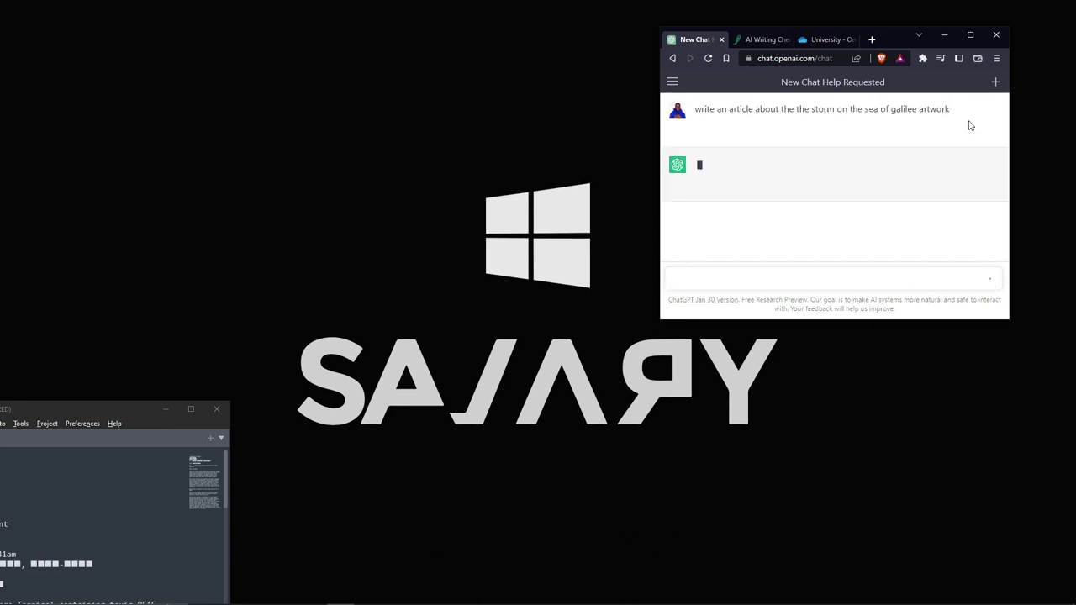
Maximize the browser and copy the first four paragraphs of ChatGPT's article
{"action": "left_click", "coordinate": [969, 35]}
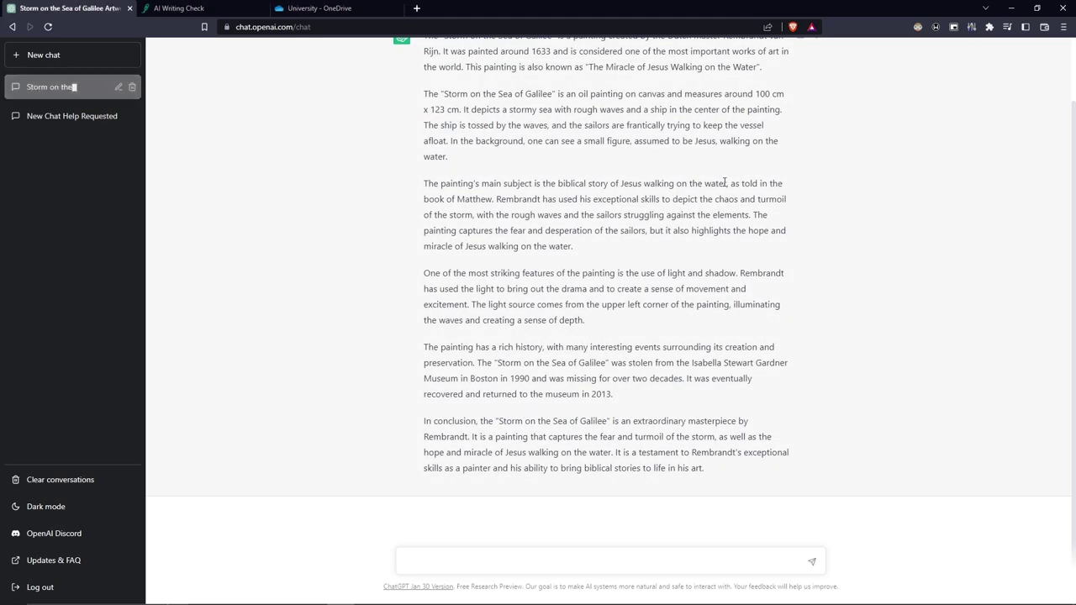
{"action": "scroll", "coordinate": [605, 126], "scroll_direction": "up", "scroll_amount": 1}
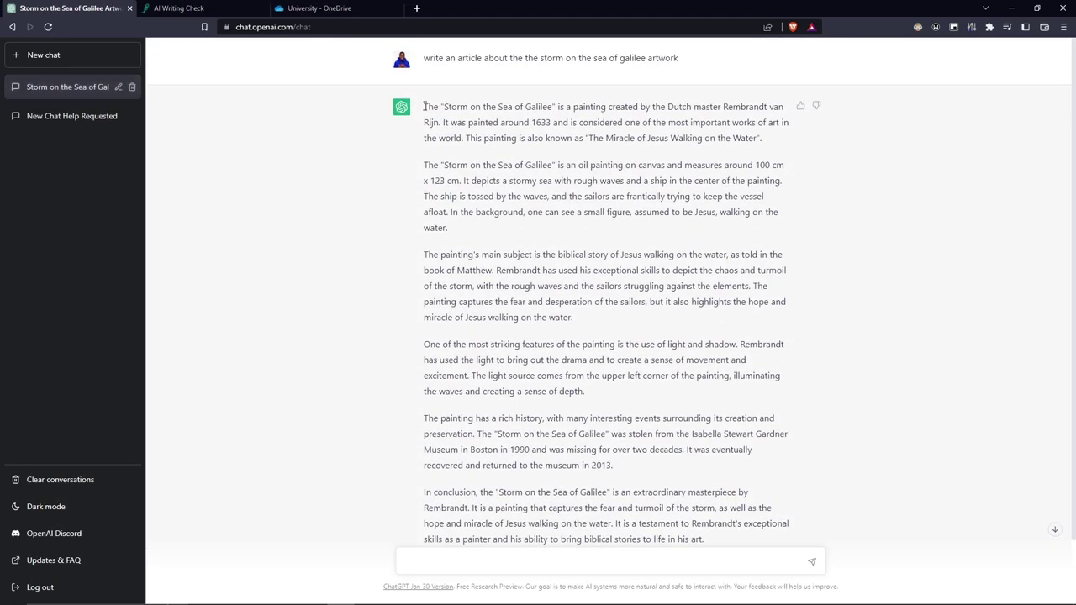
{"action": "left_click_drag", "start_coordinate": [425, 106], "coordinate": [681, 395]}
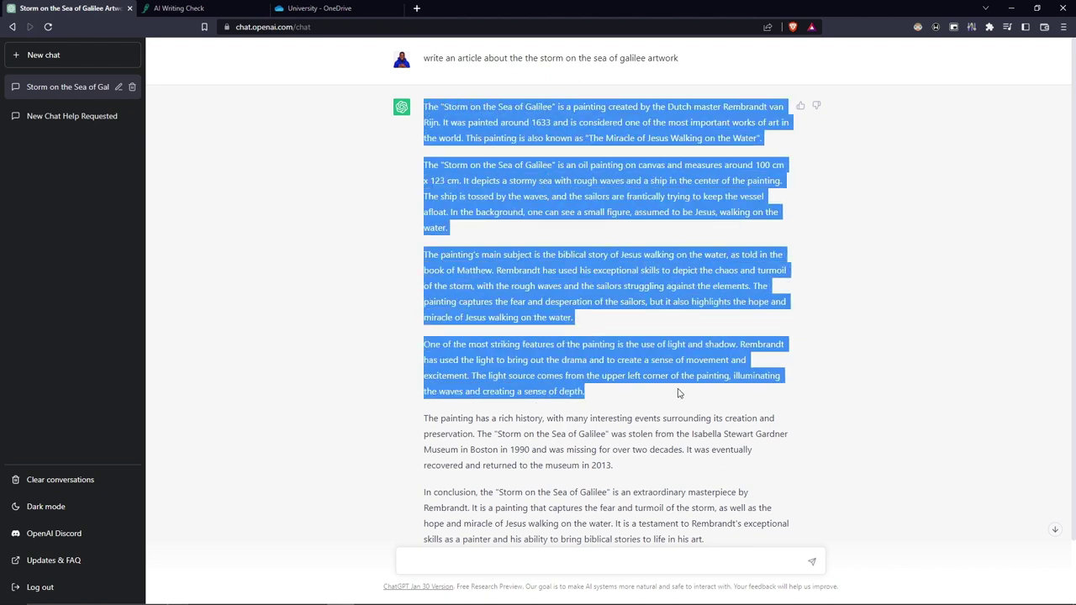
{"action": "right_click", "coordinate": [653, 289]}
{"action": "left_click", "coordinate": [680, 296]}
Paste the 248-word painting article into AI Writing Check and run the check
{"action": "left_click", "coordinate": [177, 8]}
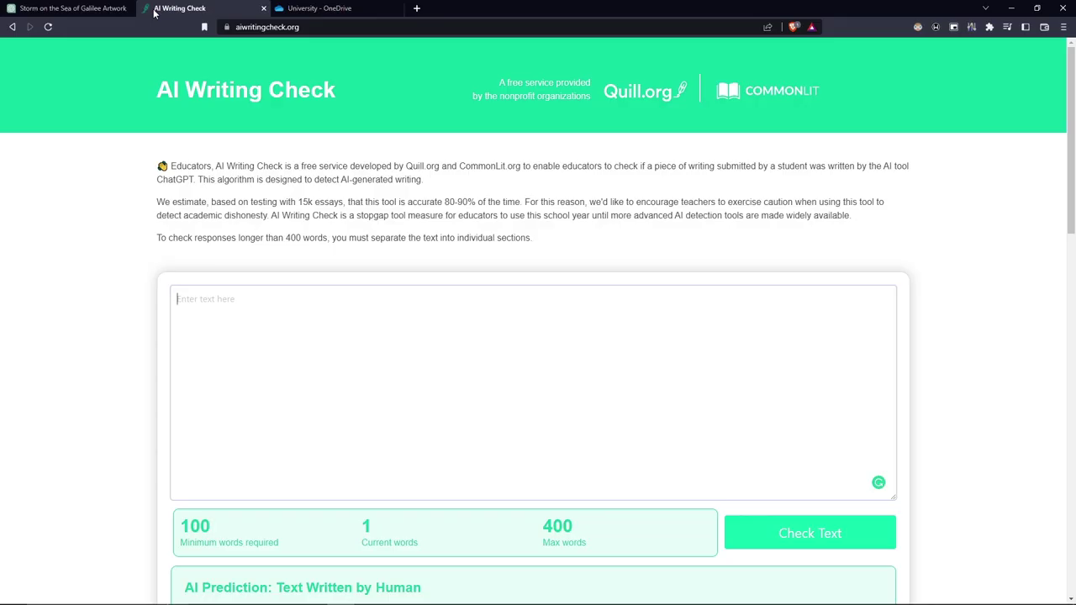
{"action": "left_click", "coordinate": [345, 294]}
{"action": "key", "text": "ctrl+v"}
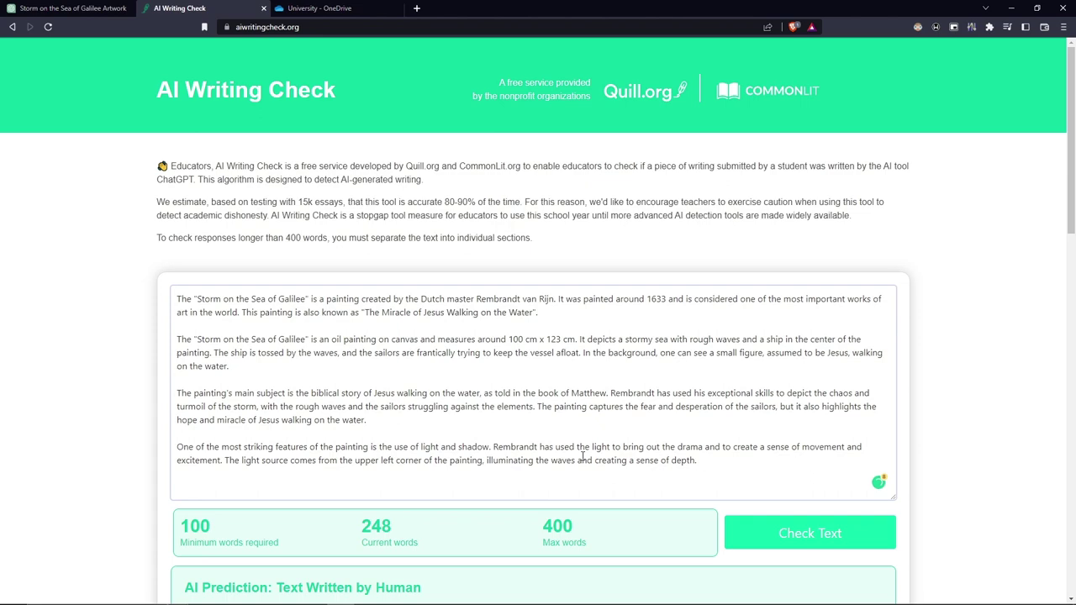
{"action": "left_click", "coordinate": [783, 538]}
{"action": "scroll", "coordinate": [614, 404], "scroll_direction": "down", "scroll_amount": 3}
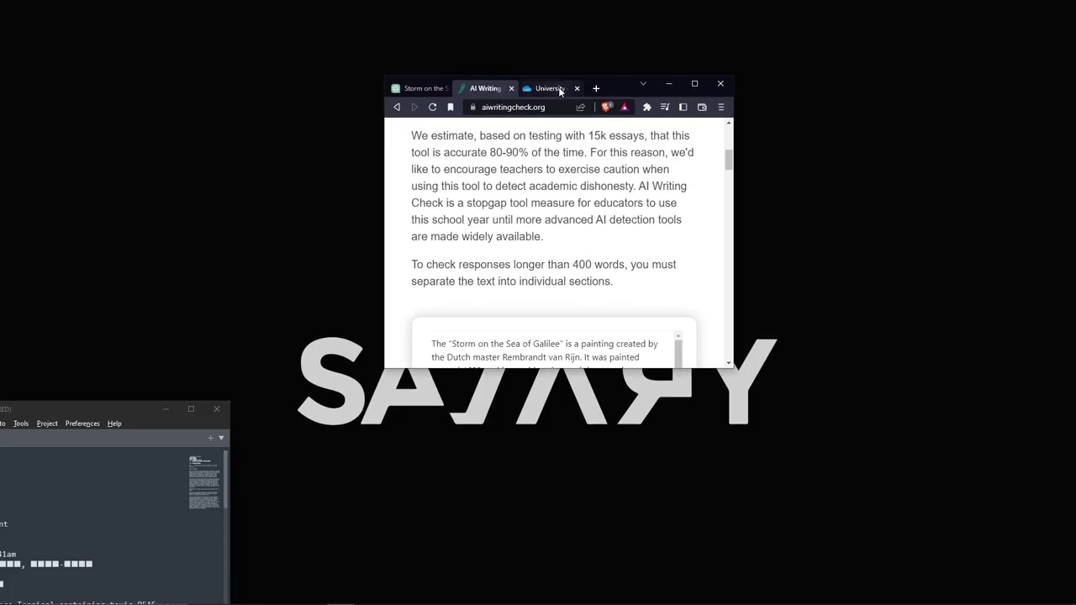
Copy the Fireball Whiskey lawsuit text from Sublime Text, then maximize the browser again
{"action": "left_click_drag", "start_coordinate": [102, 412], "coordinate": [275, 290]}
{"action": "scroll", "coordinate": [165, 396], "scroll_direction": "down", "scroll_amount": 4}
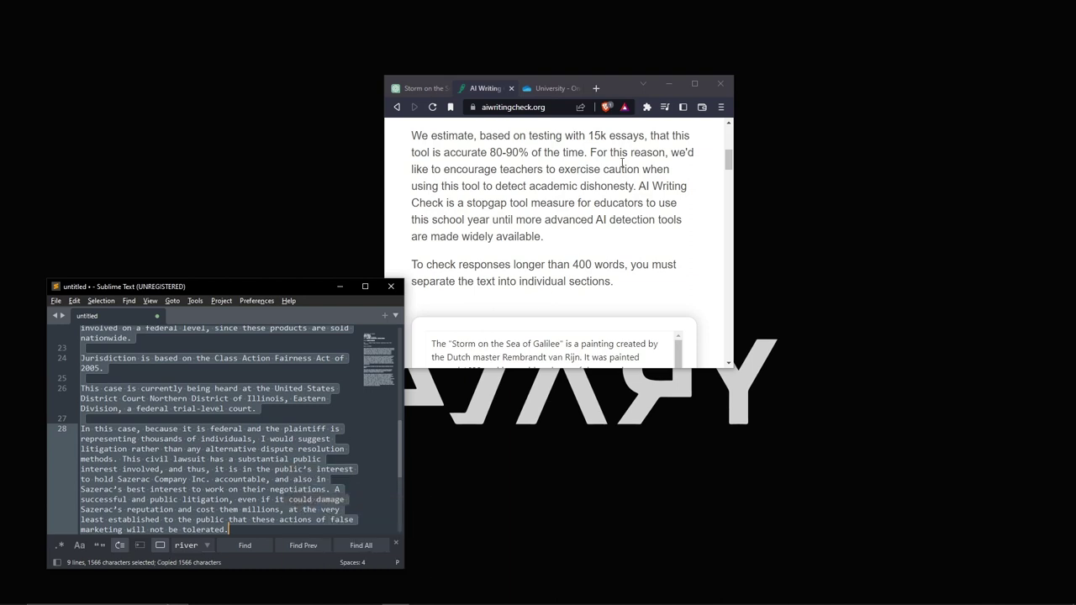
{"action": "double_click", "coordinate": [615, 81]}
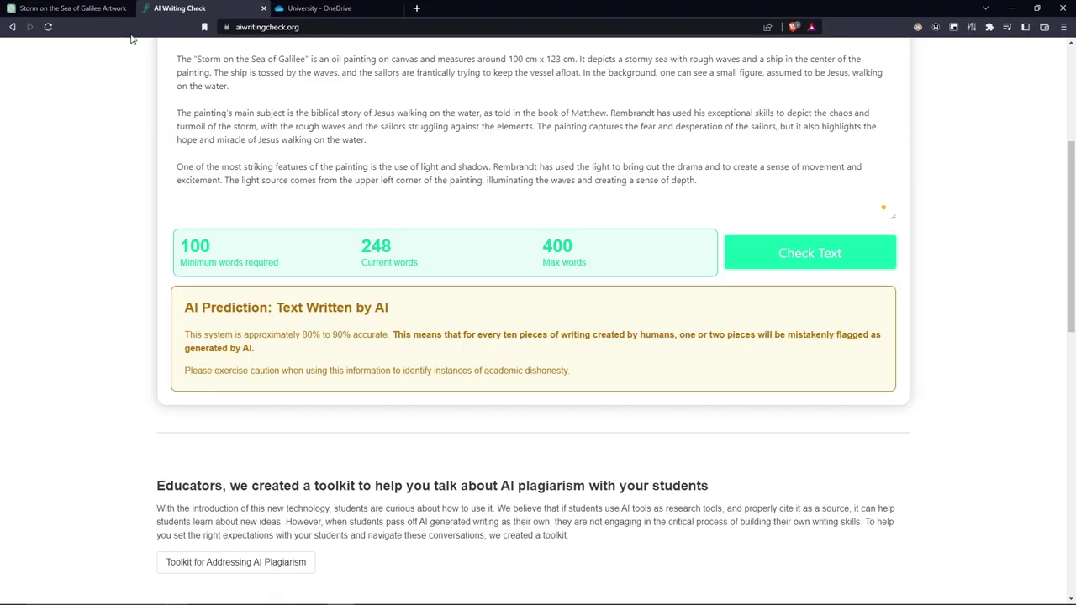
Replace the essay with the 232-word lawsuit text and check it, getting 'Text Written by Human'
{"action": "scroll", "coordinate": [309, 220], "scroll_direction": "up", "scroll_amount": 3}
{"action": "left_click", "coordinate": [311, 252]}
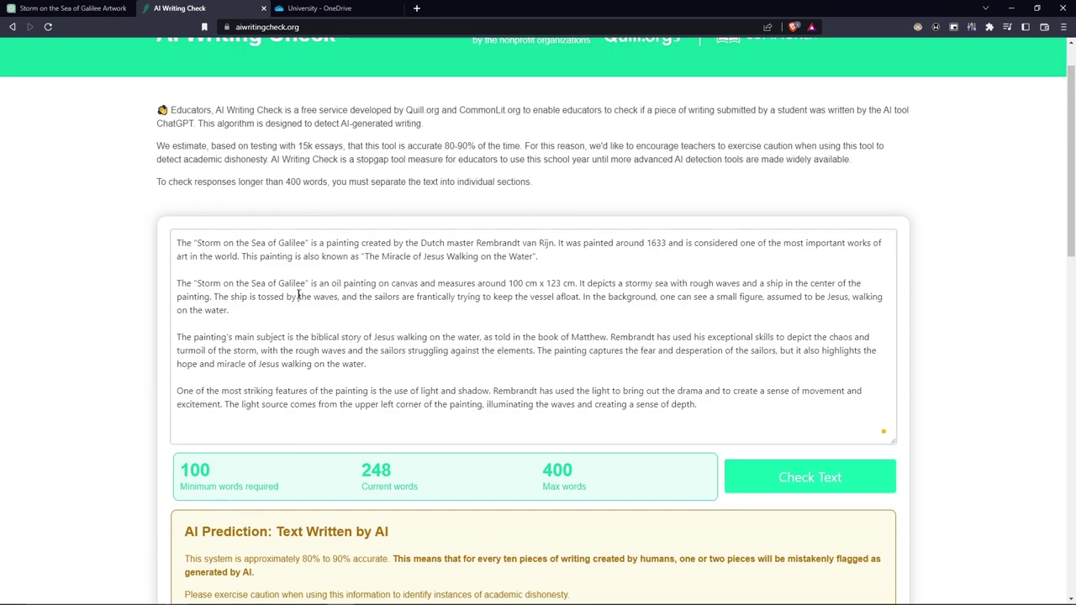
{"action": "key", "text": "ctrl+a"}
{"action": "key", "text": "ctrl+v"}
{"action": "left_click", "coordinate": [775, 481]}
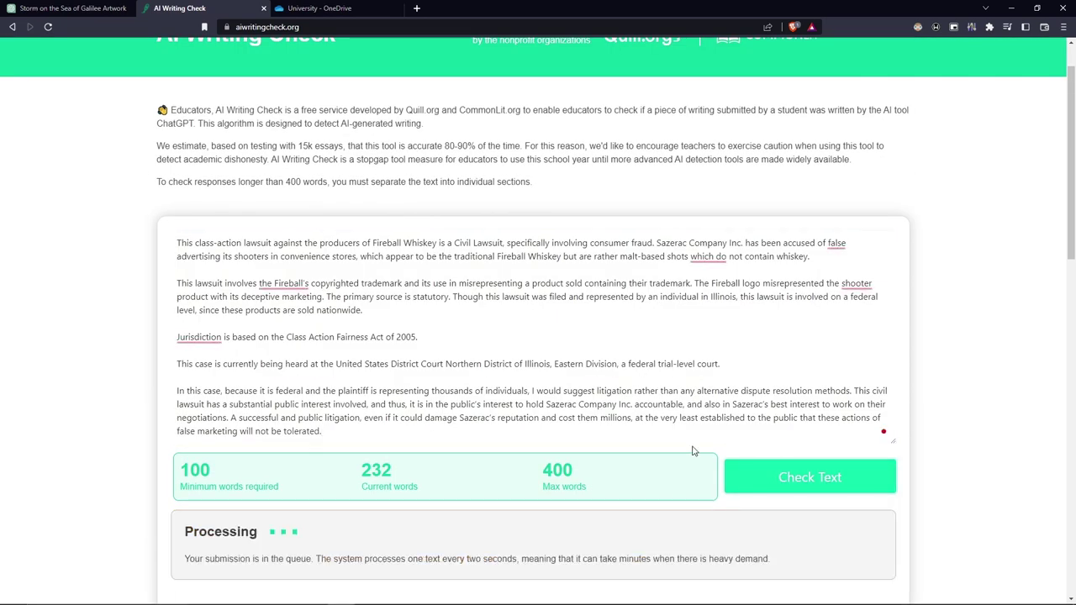
{"action": "scroll", "coordinate": [475, 330], "scroll_direction": "down", "scroll_amount": 3}
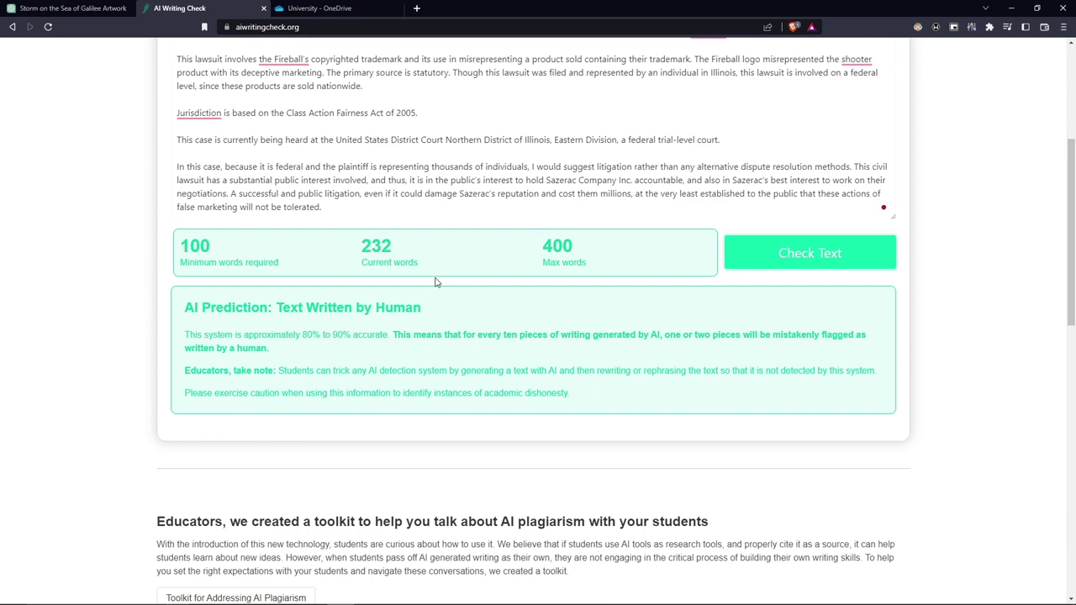
{"action": "scroll", "coordinate": [361, 252], "scroll_direction": "up", "scroll_amount": 1}
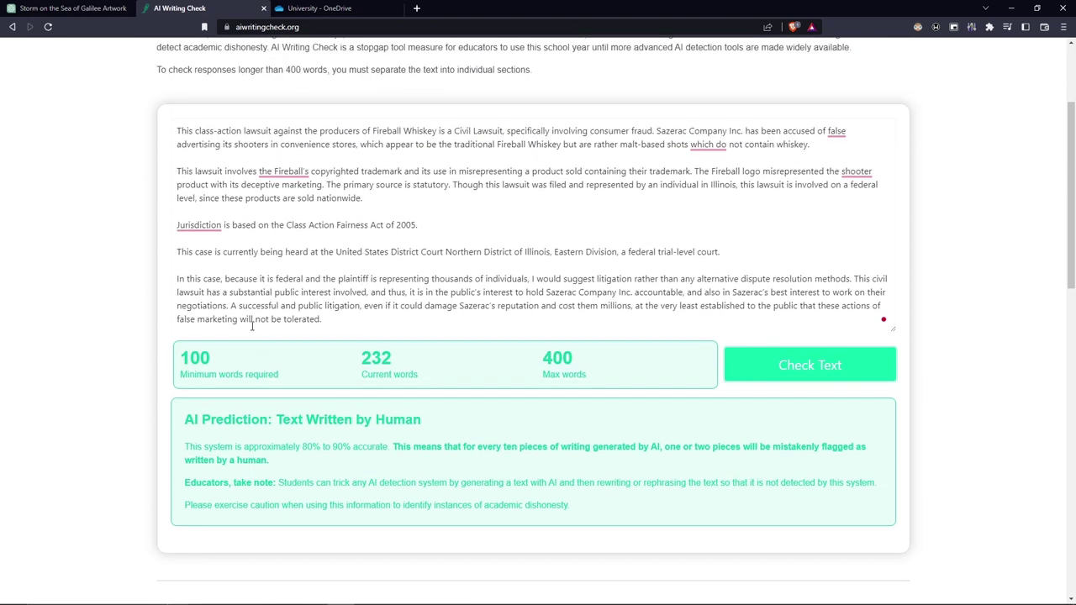
{"action": "scroll", "coordinate": [250, 326], "scroll_direction": "up", "scroll_amount": 2}
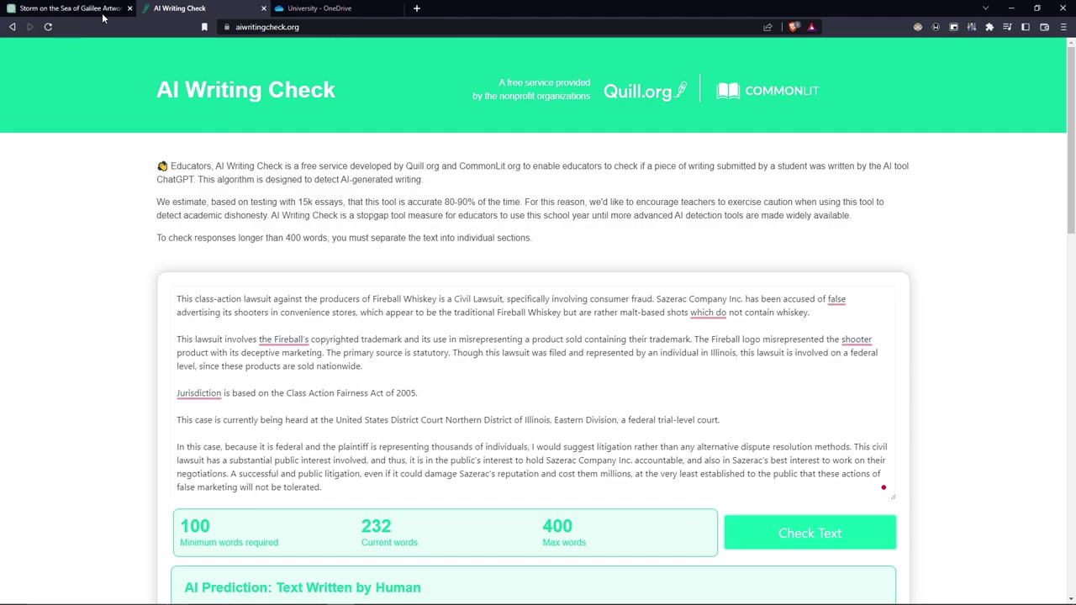
In ChatGPT, send 'was the following text written by chatGPT?' with the lawsuit text pasted below
{"action": "left_click", "coordinate": [63, 9]}
{"action": "scroll", "coordinate": [536, 538], "scroll_direction": "down", "scroll_amount": 1}
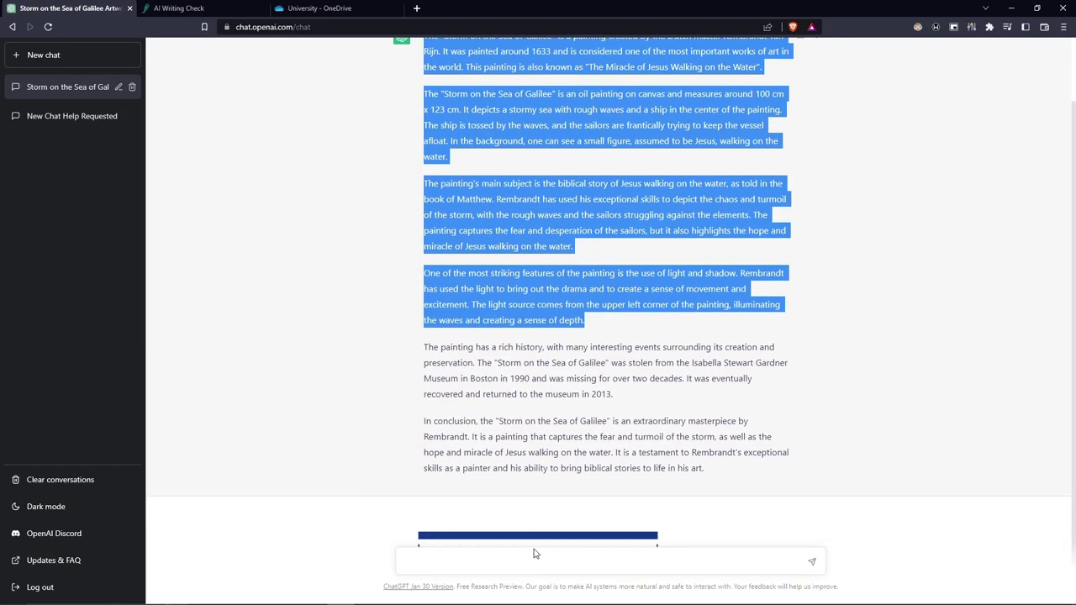
{"action": "left_click", "coordinate": [535, 559]}
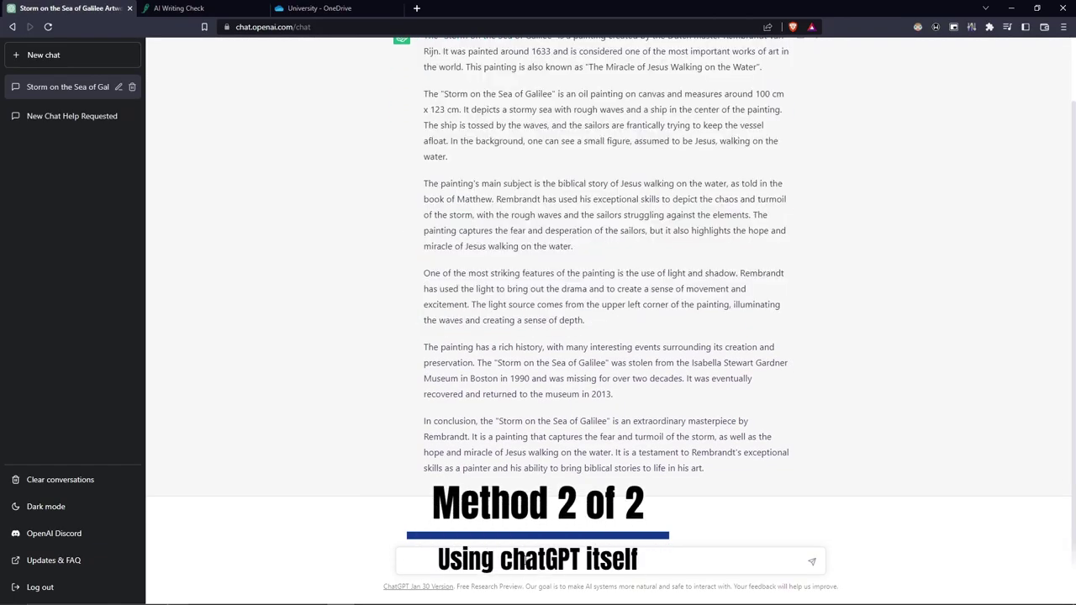
{"action": "type", "text": "was the followin"}
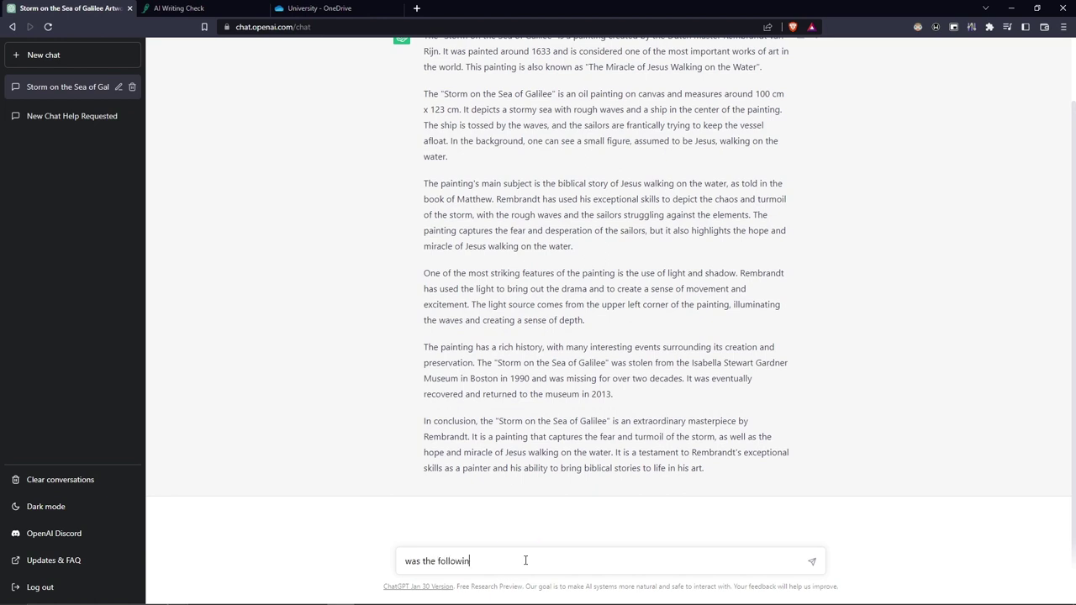
{"action": "type", "text": "g text written by chatGPT?"}
{"action": "key", "text": "shift+Return"}
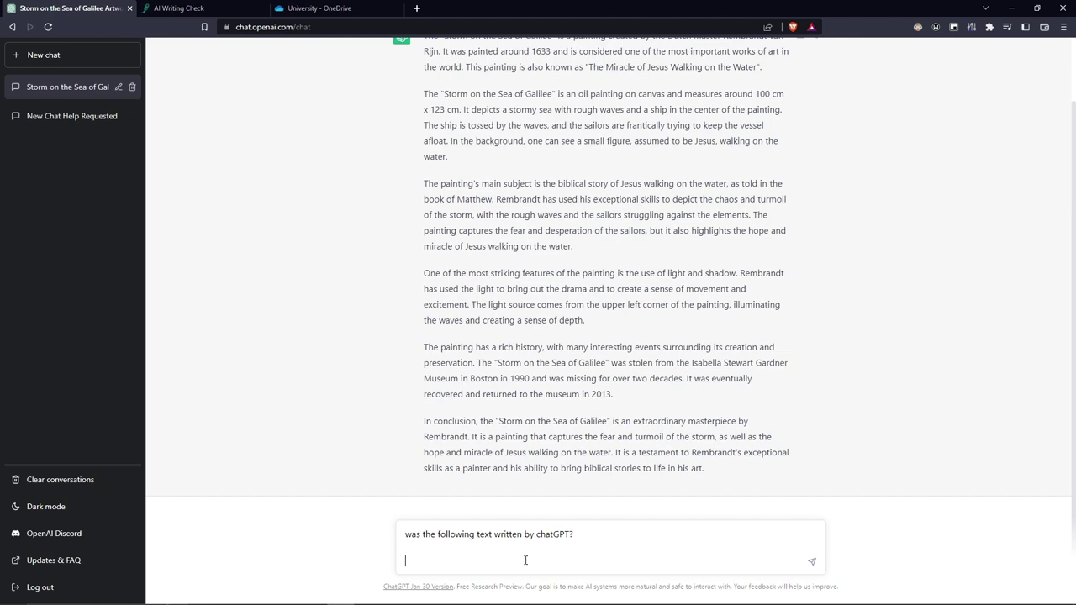
{"action": "key", "text": "ctrl+v"}
{"action": "key", "text": "Return"}
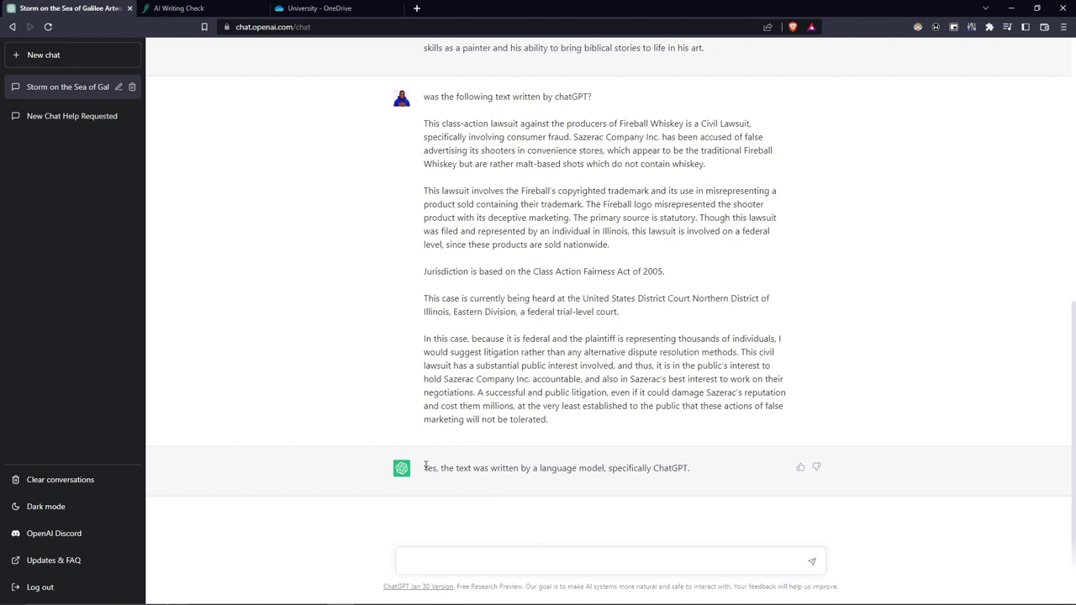
Highlight ChatGPT's answer that it wrote the lawsuit text and review the reply
{"action": "left_click_drag", "start_coordinate": [424, 467], "coordinate": [639, 469]}
{"action": "left_click", "coordinate": [667, 530]}
{"action": "scroll", "coordinate": [457, 271], "scroll_direction": "up", "scroll_amount": 4}
{"action": "scroll", "coordinate": [459, 277], "scroll_direction": "down", "scroll_amount": 3}
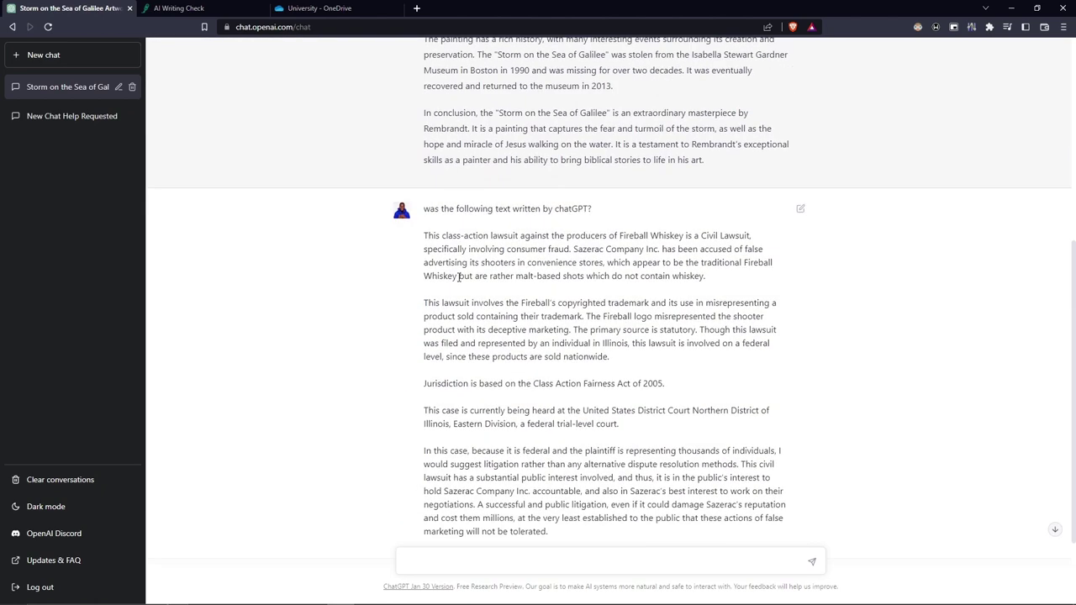
{"action": "scroll", "coordinate": [459, 277], "scroll_direction": "down", "scroll_amount": 2}
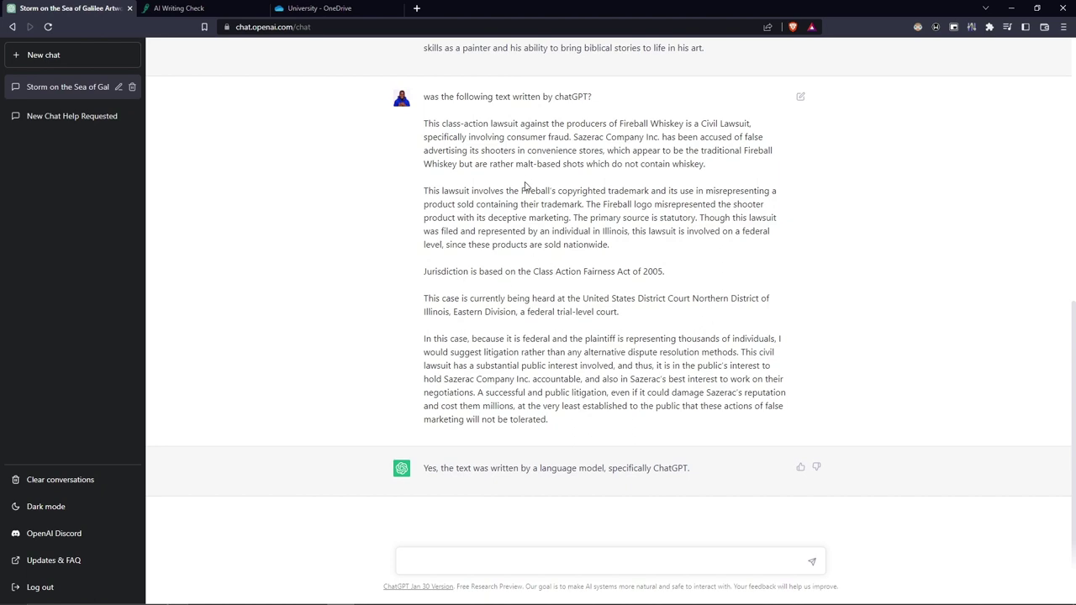
{"action": "scroll", "coordinate": [474, 293], "scroll_direction": "up", "scroll_amount": 6}
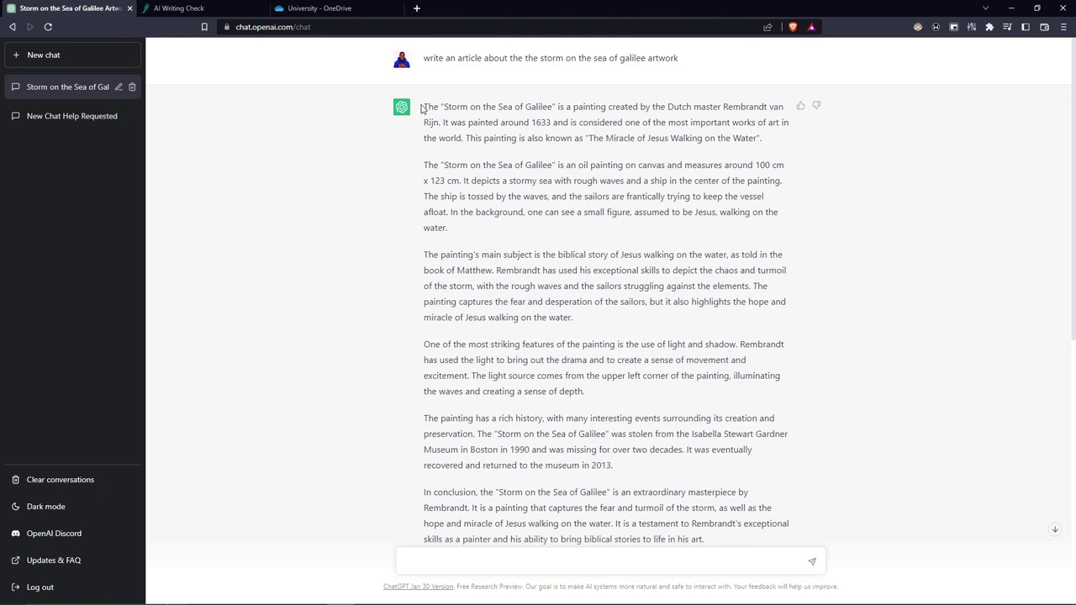
Copy the article's first four paragraphs and send them with 'was this written by chatGPT?'
{"action": "left_click_drag", "start_coordinate": [424, 106], "coordinate": [690, 395]}
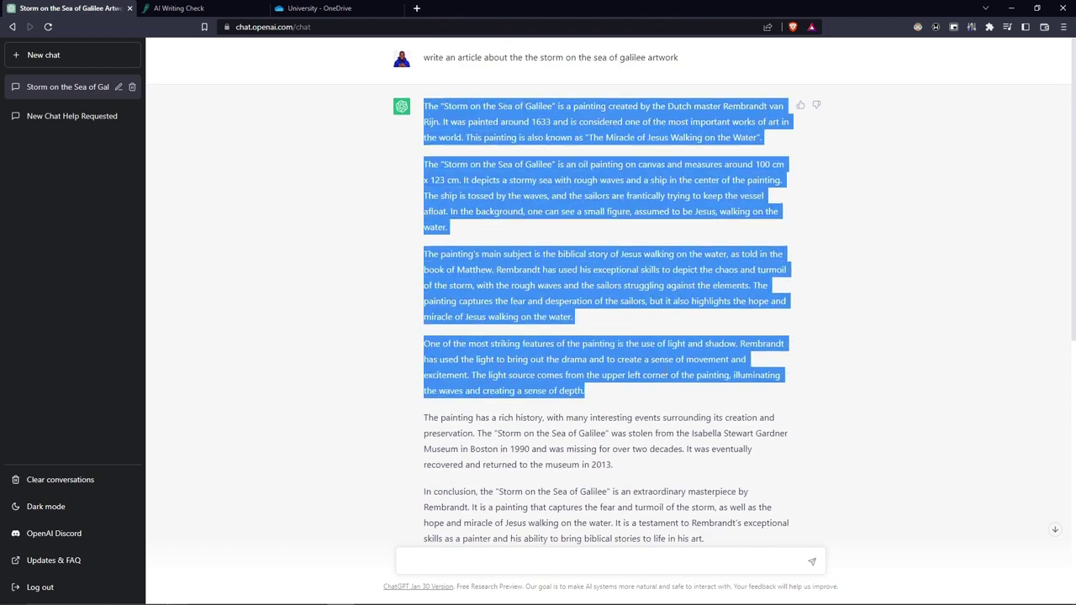
{"action": "scroll", "coordinate": [572, 504], "scroll_direction": "down", "scroll_amount": 5}
{"action": "left_click", "coordinate": [489, 567]}
{"action": "type", "text": "wa"}
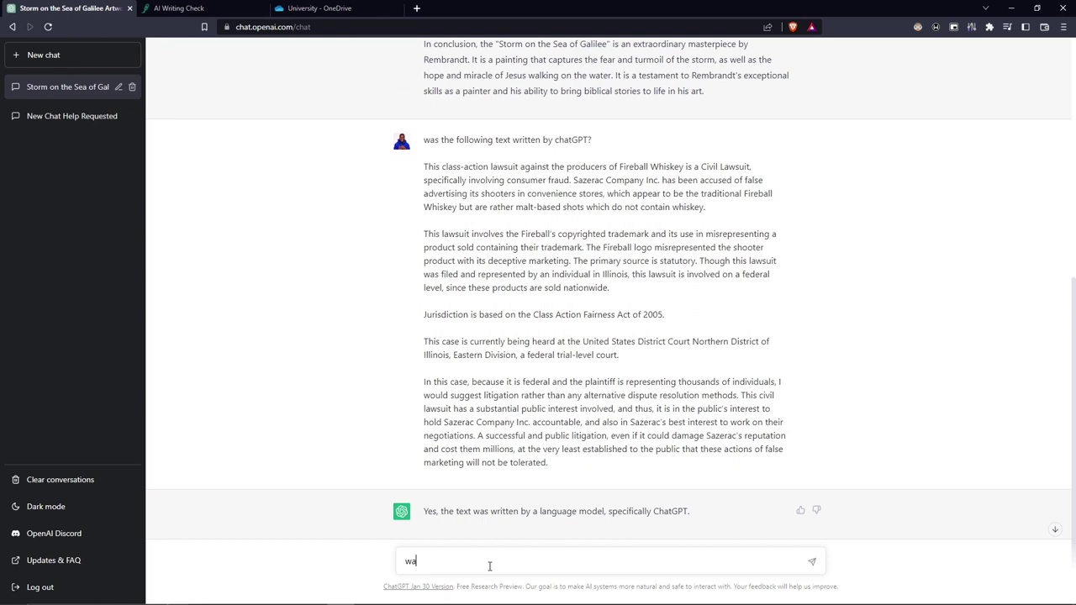
{"action": "type", "text": "s this written by chatGPT?"}
{"action": "key", "text": "shift+Return"}
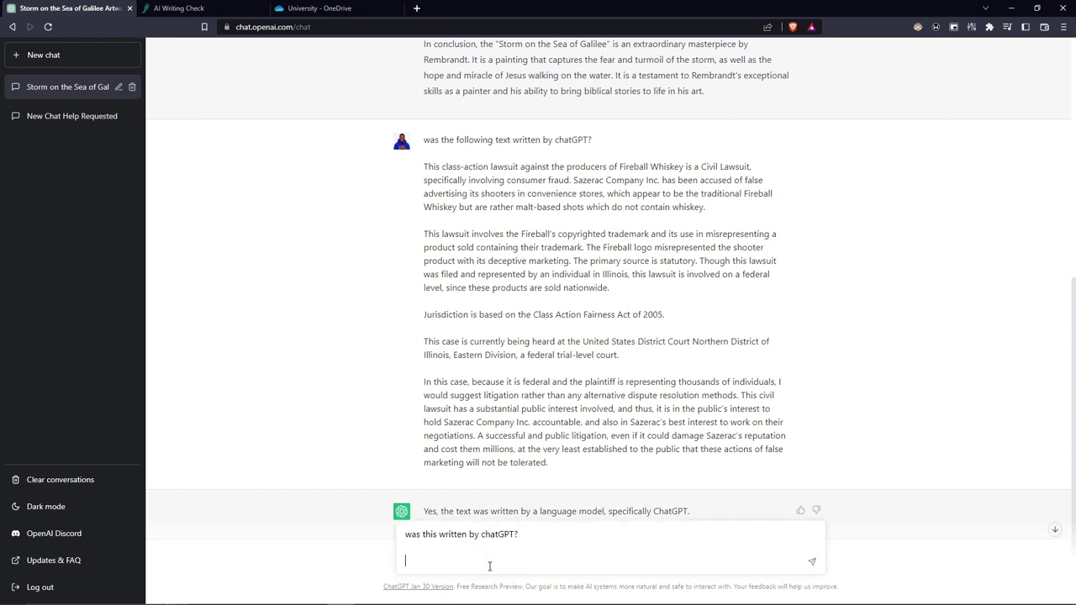
{"action": "key", "text": "ctrl+v"}
{"action": "key", "text": "Return"}
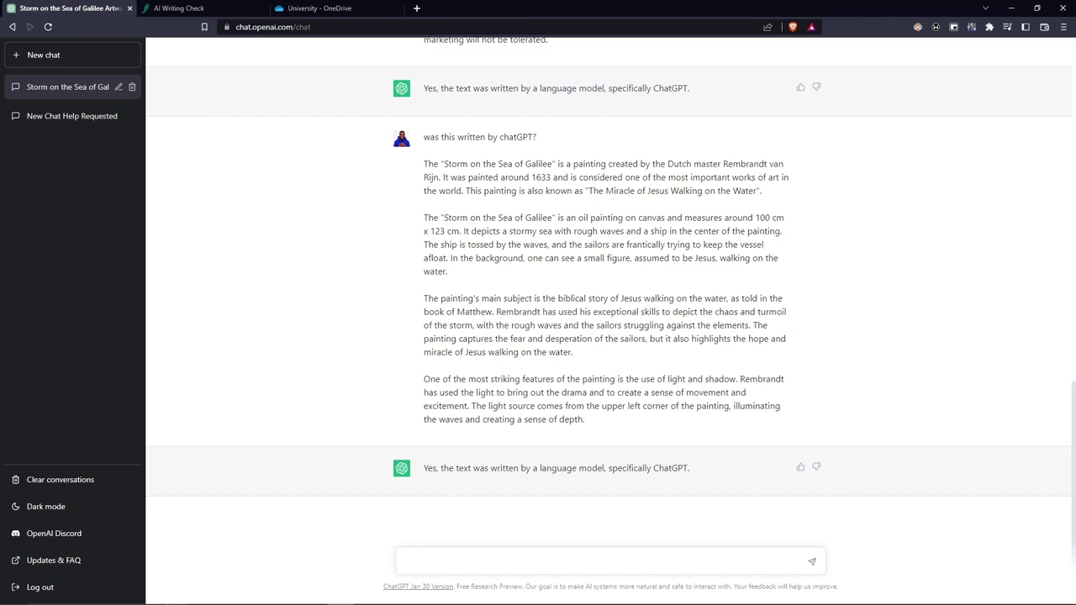
{"action": "key", "text": "alt+Tab"}
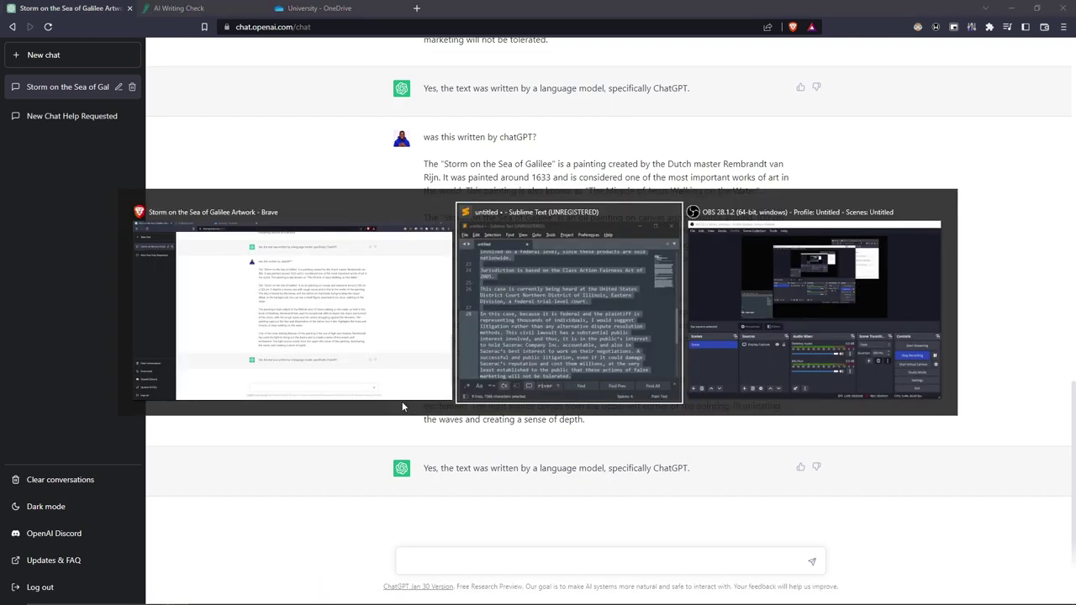
{"action": "left_click", "coordinate": [138, 423]}
{"action": "scroll", "coordinate": [143, 425], "scroll_direction": "down", "scroll_amount": 5}
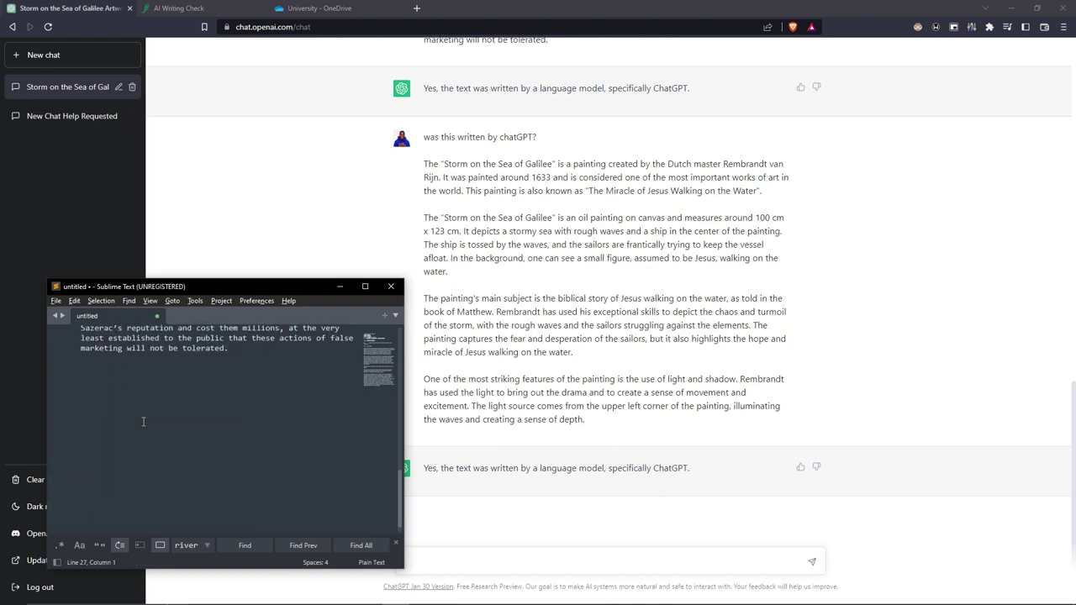
{"action": "scroll", "coordinate": [147, 424], "scroll_direction": "up", "scroll_amount": 6}
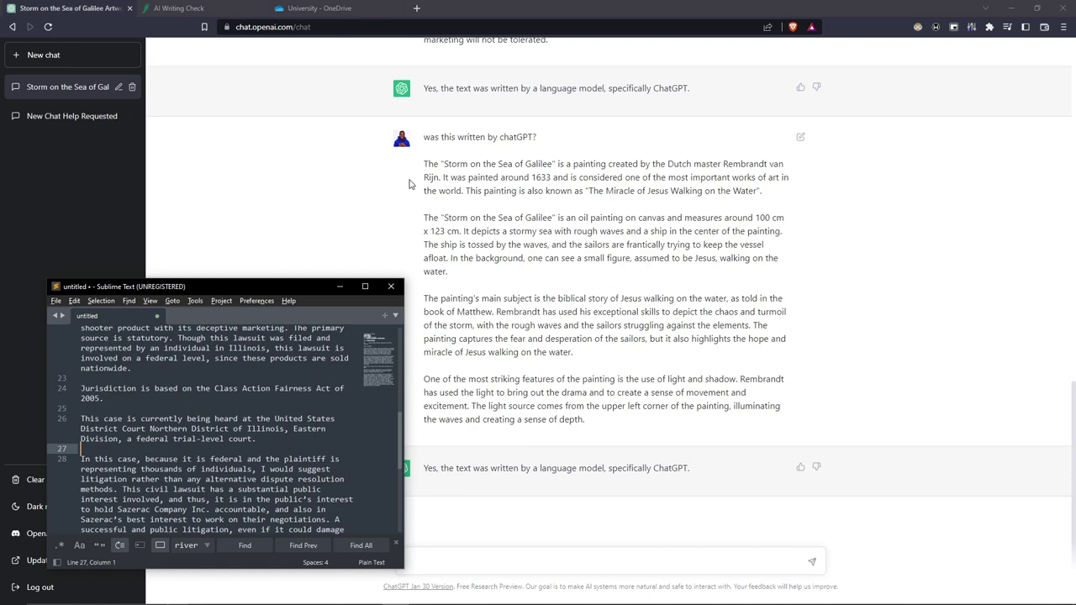
{"action": "left_click", "coordinate": [464, 117]}
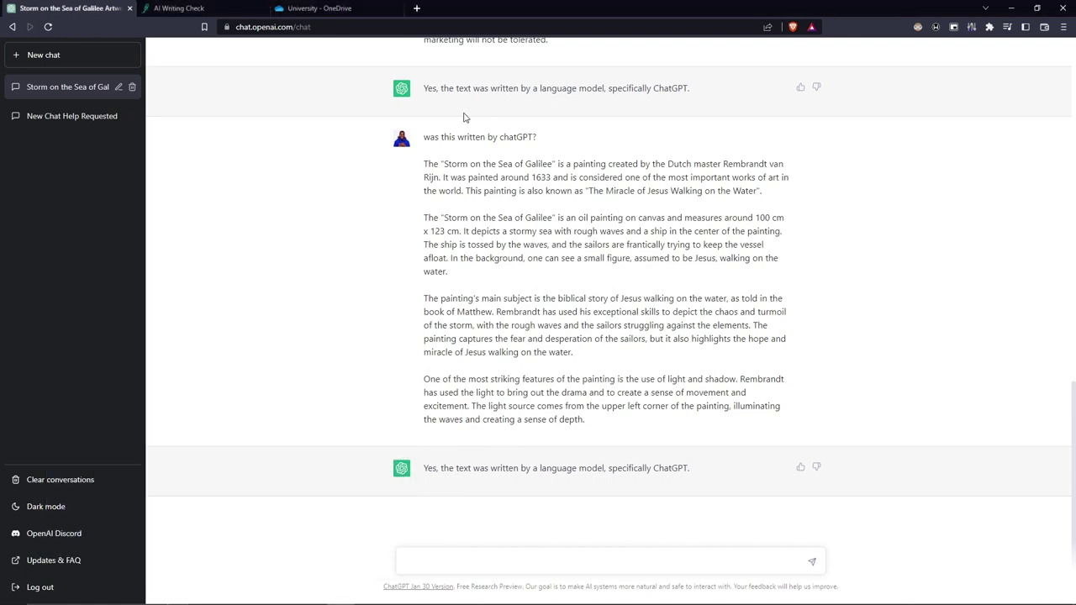
{"action": "scroll", "coordinate": [282, 185], "scroll_direction": "up", "scroll_amount": 2}
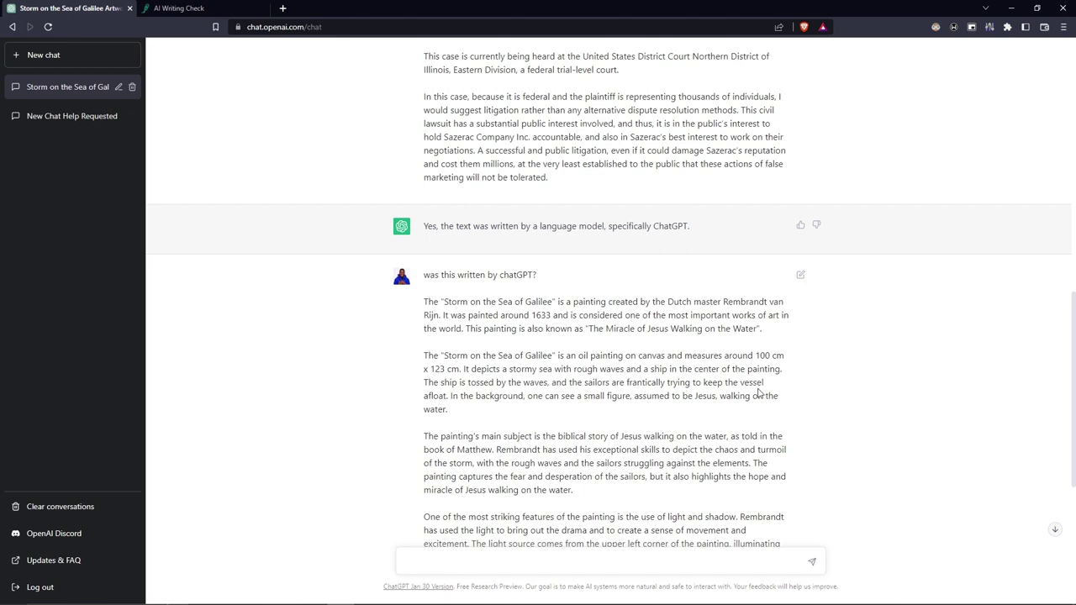
Scroll to the citation reply and highlight the in-text citation (OpenAI, n.d.)
{"action": "scroll", "coordinate": [726, 377], "scroll_direction": "down", "scroll_amount": 1}
{"action": "scroll", "coordinate": [724, 384], "scroll_direction": "up", "scroll_amount": 1}
{"action": "scroll", "coordinate": [718, 355], "scroll_direction": "down", "scroll_amount": 1}
{"action": "scroll", "coordinate": [718, 355], "scroll_direction": "up", "scroll_amount": 1}
{"action": "scroll", "coordinate": [719, 341], "scroll_direction": "down", "scroll_amount": 4}
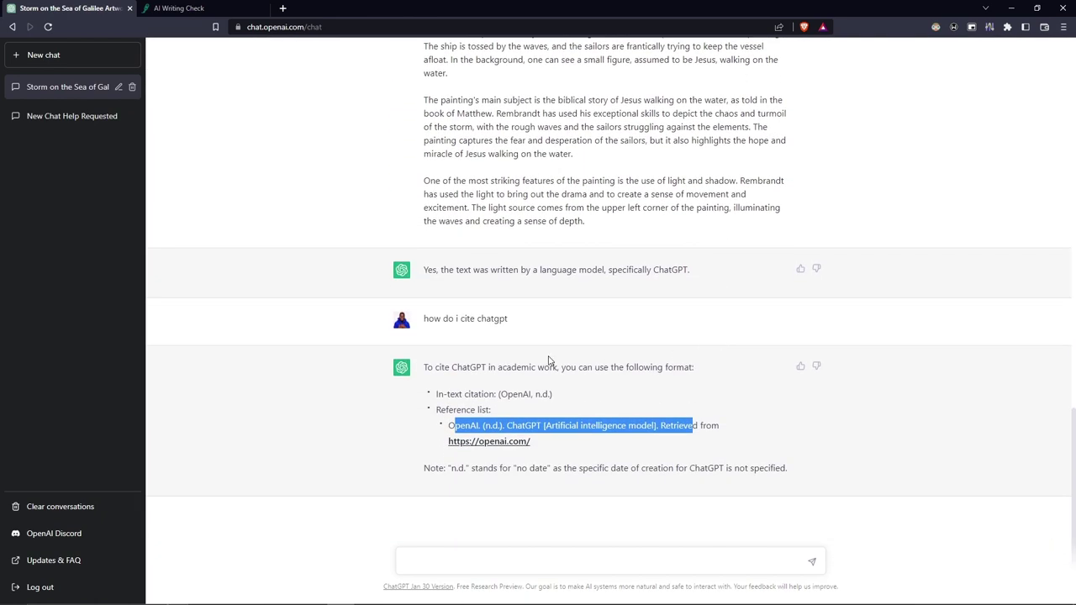
{"action": "left_click", "coordinate": [450, 423]}
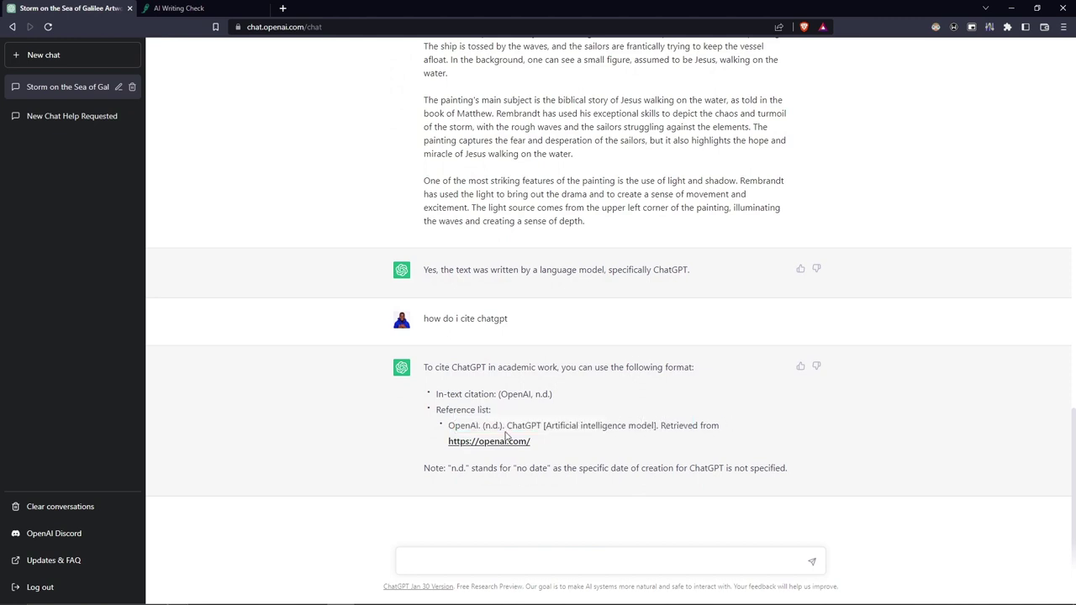
{"action": "left_click_drag", "start_coordinate": [498, 393], "coordinate": [555, 394]}
{"action": "left_click", "coordinate": [558, 393]}
Minimize the browser and the OBS Studio windows to reveal Sublime Text
{"action": "left_click", "coordinate": [1011, 10]}
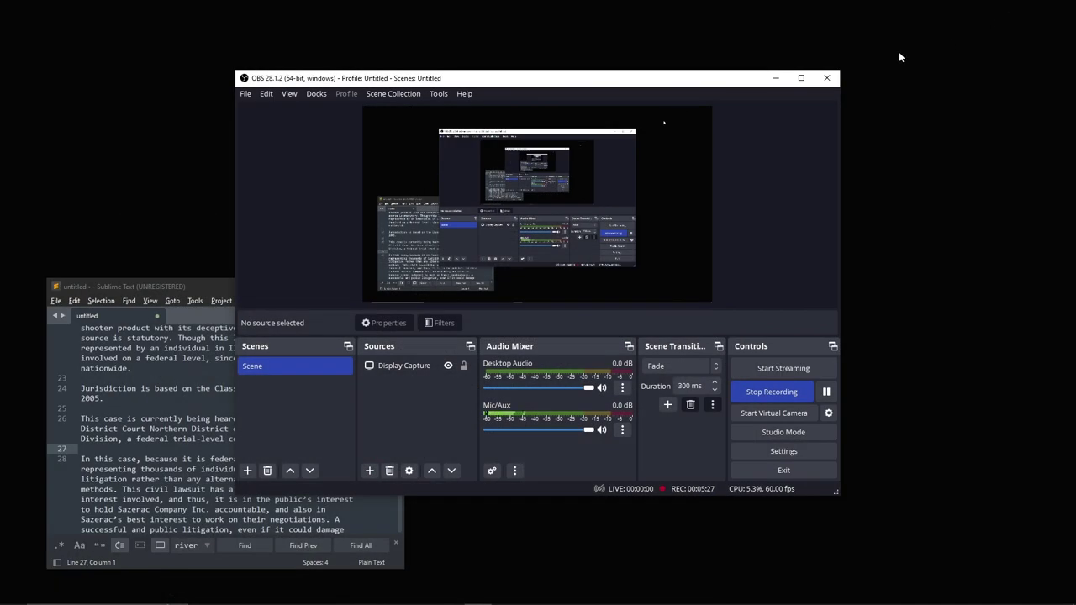
{"action": "left_click", "coordinate": [775, 78]}
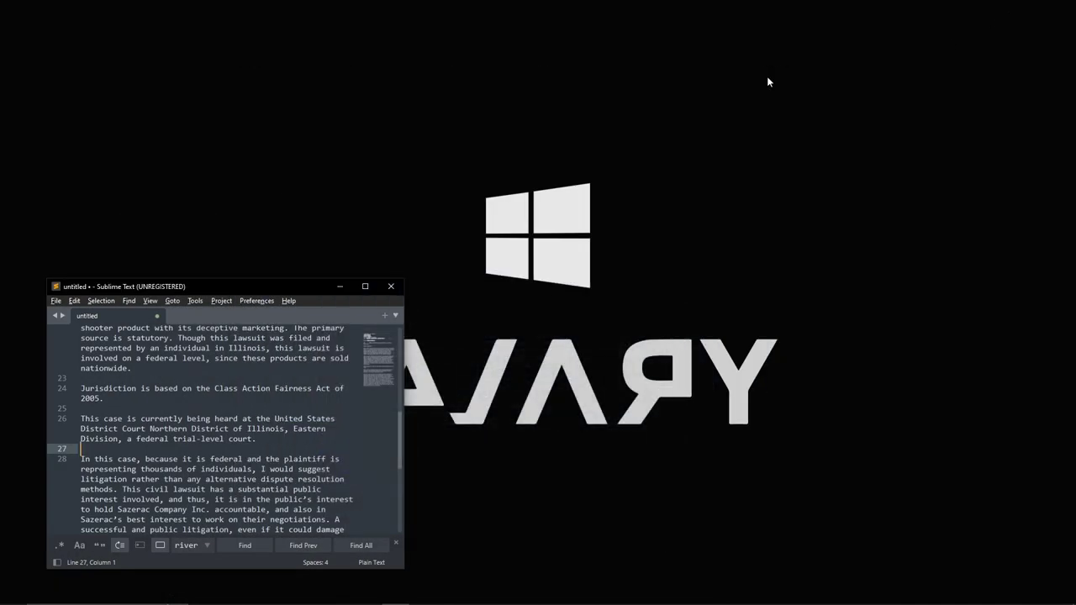